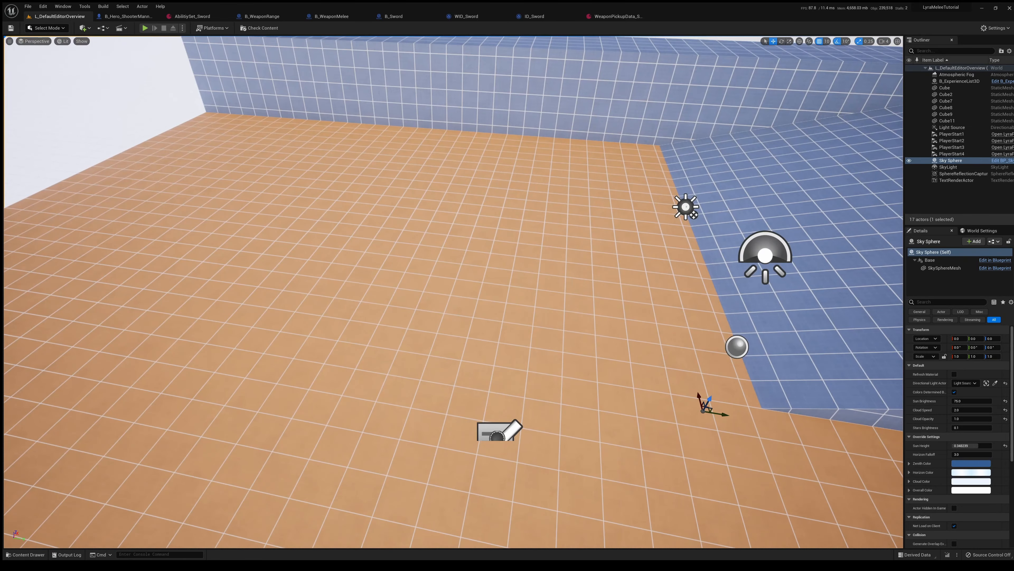
Step: Filter the Plugins folder's content to Level assets and open the L_ShooterGym map
key("ctrl+space")
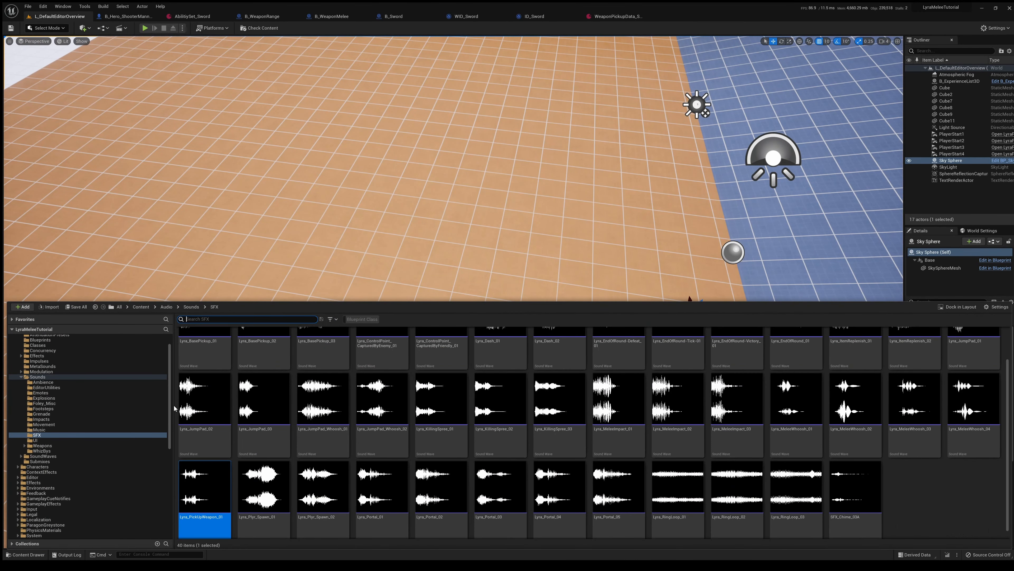
scroll(86, 390, "up", 2)
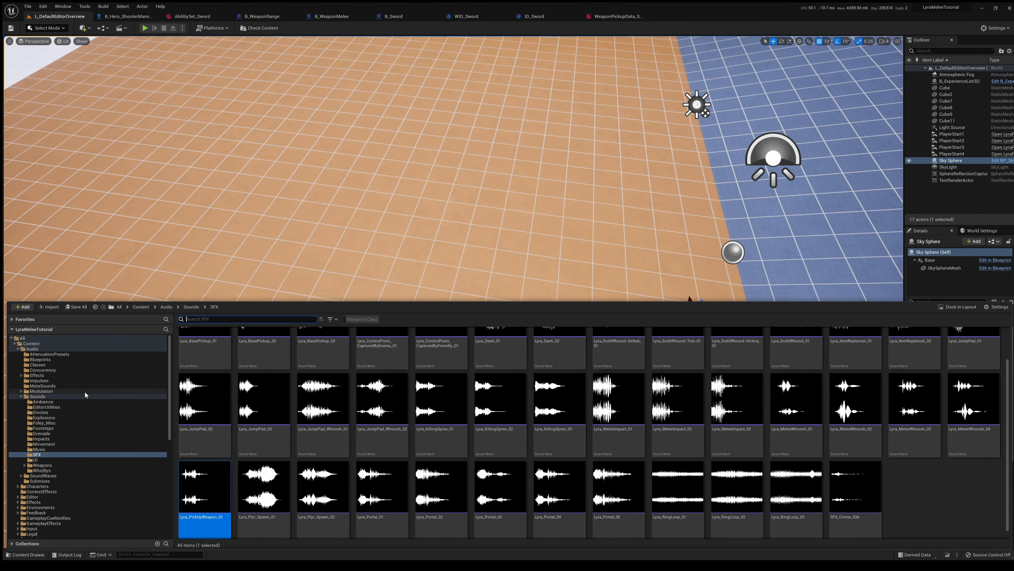
left_click(14, 343)
left_click(30, 349)
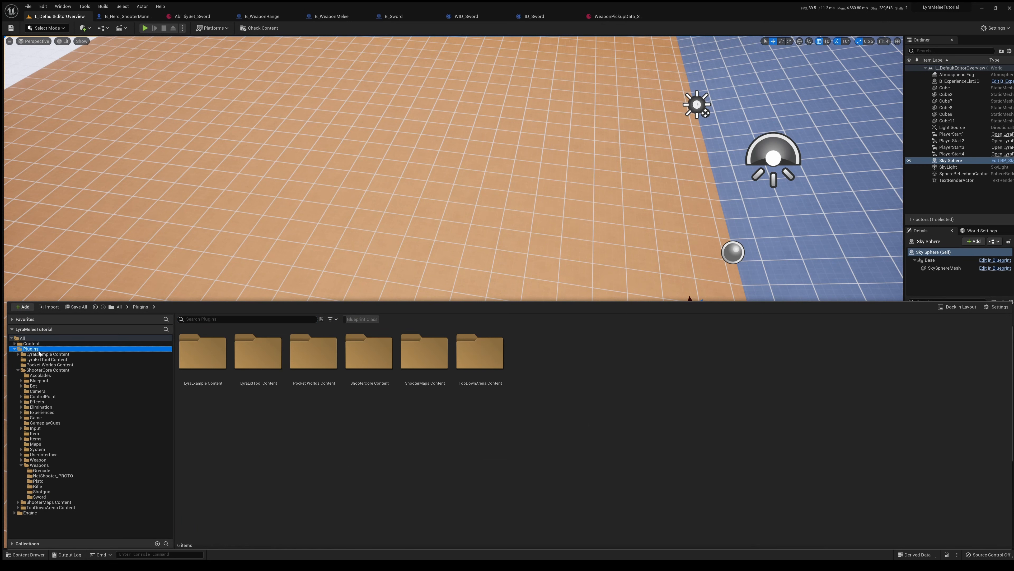
left_click(331, 320)
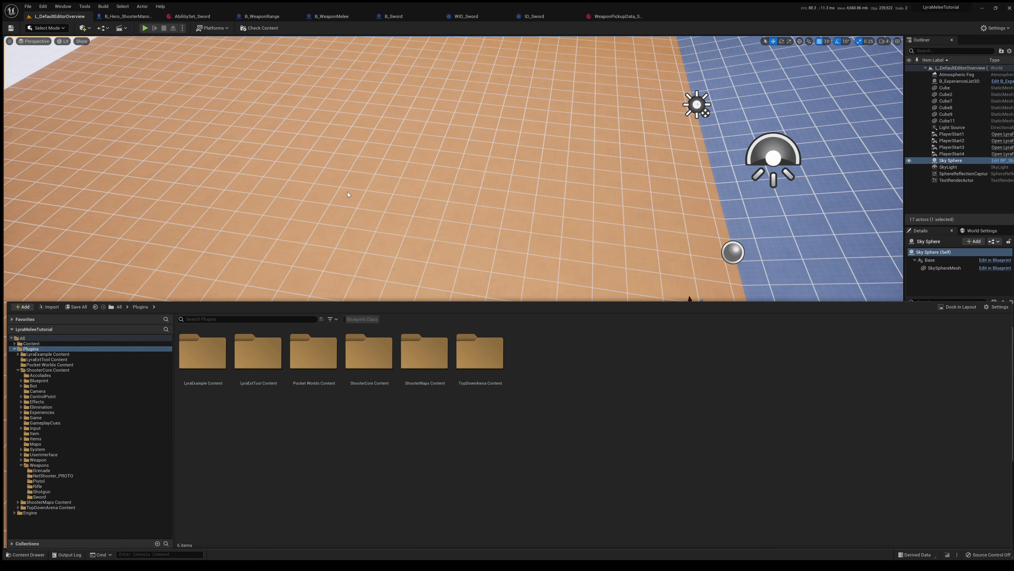
left_click(359, 121)
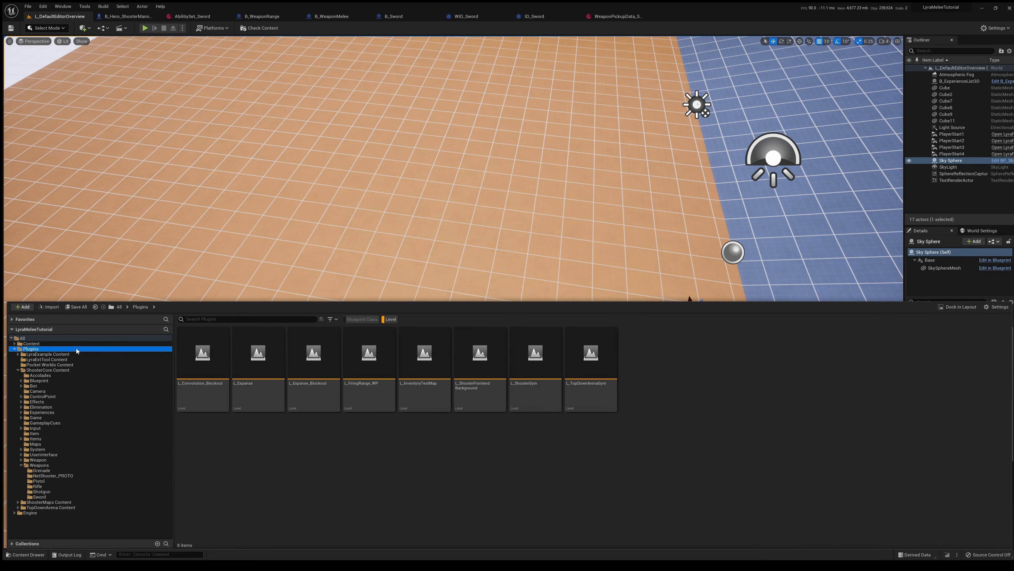
left_click(536, 381)
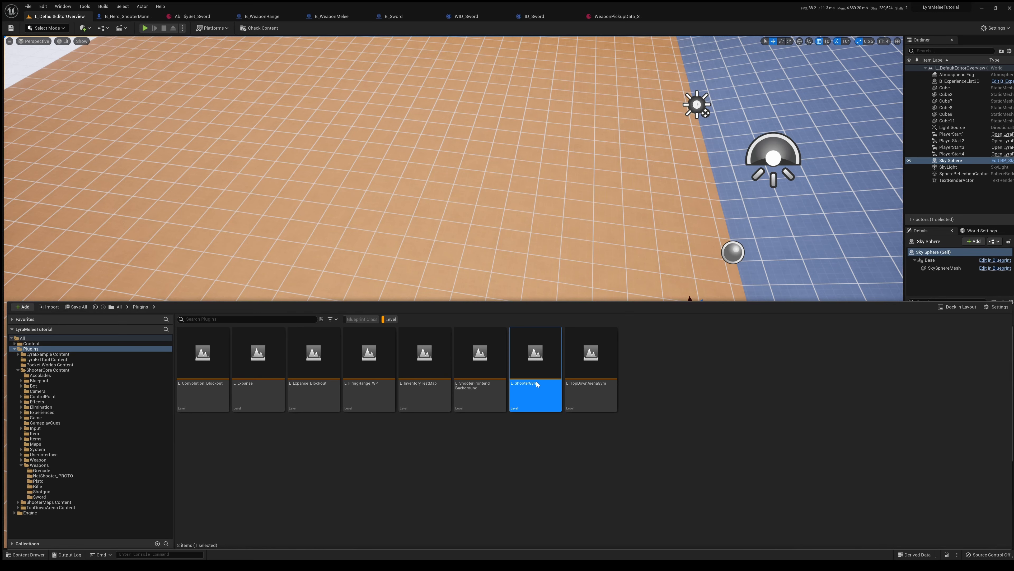
double_click(536, 382)
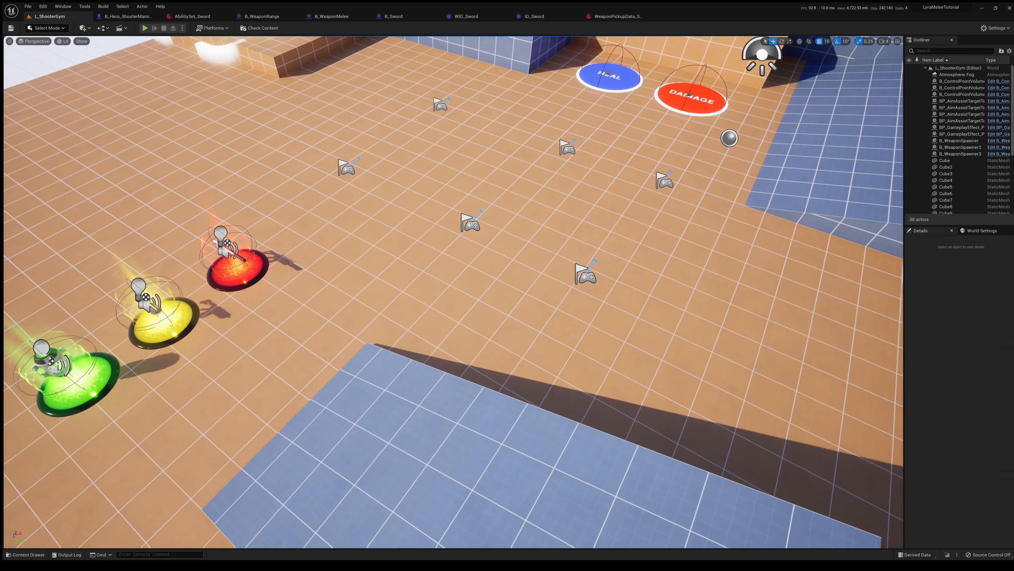
Step: Duplicate the red weapon spawner and place the copy on open floor beyond the existing row of three spawners
right_click_drag(454, 292, 427, 275)
key("w")
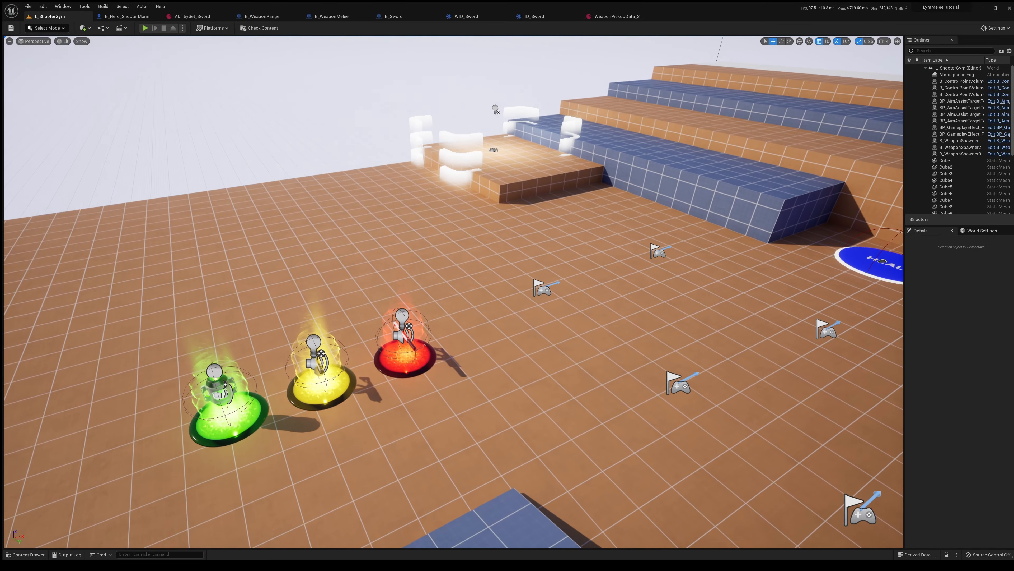
key("w")
right_click_drag(445, 242, 535, 258)
key("a")
key("s")
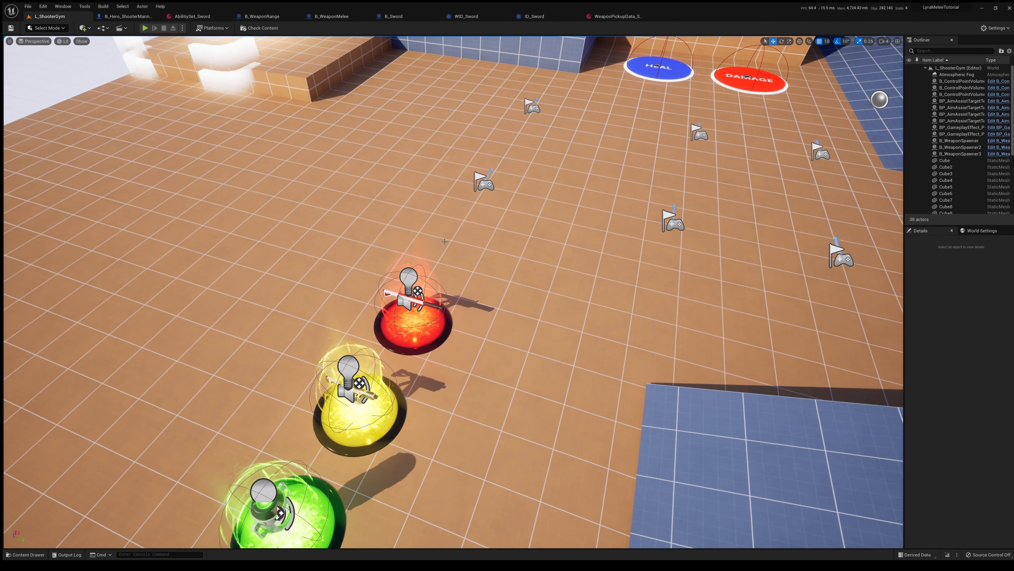
left_click(431, 323)
key("ctrl+d")
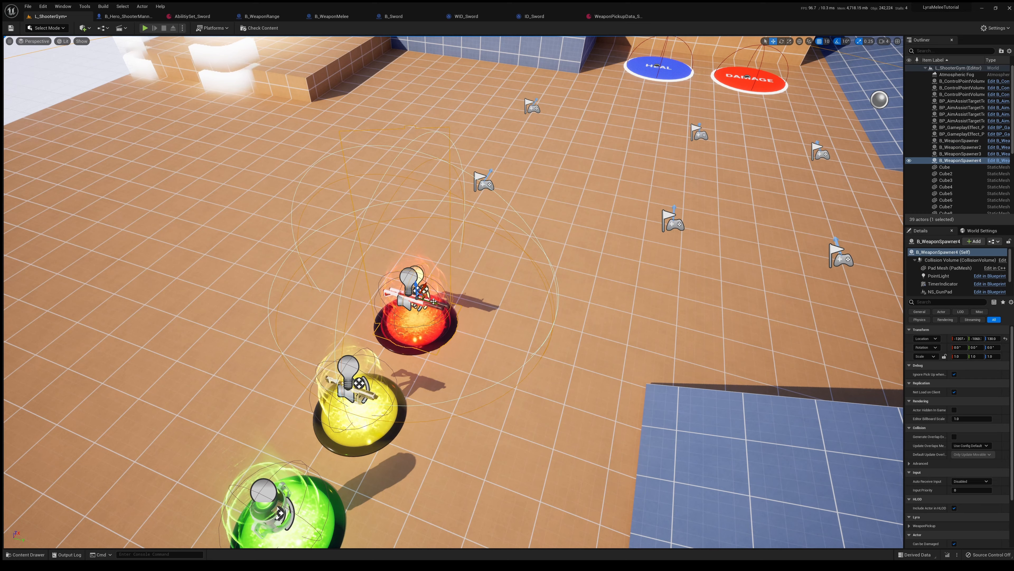
left_click_drag(433, 301, 247, 248)
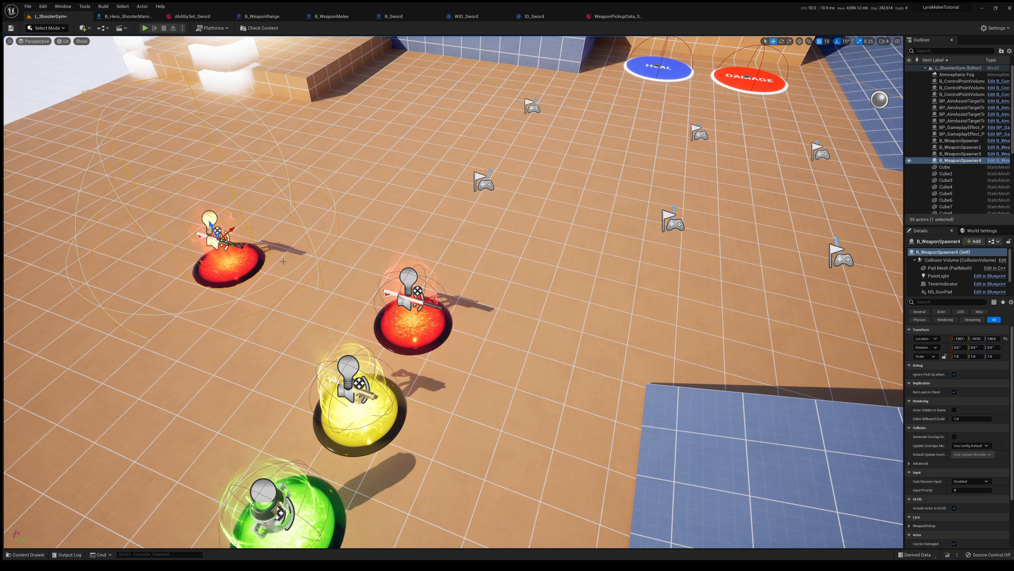
Step: Set the Weapon Definition of the duplicated spawner B_WeaponSpawner4 to WeaponPickupData_Sword and save the level
key("a")
right_click_drag(283, 261, 361, 260)
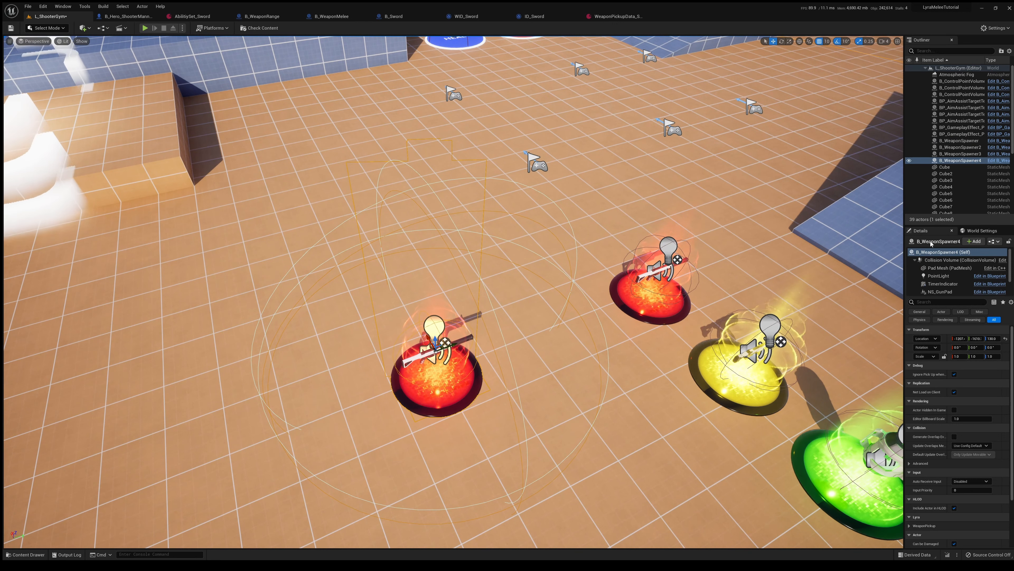
left_click_drag(905, 247, 730, 249)
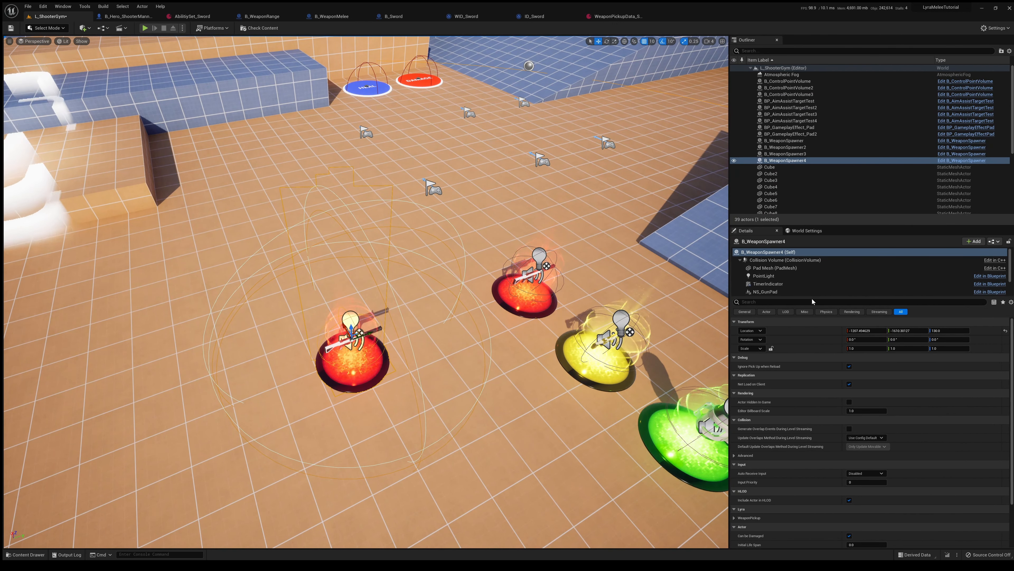
scroll(839, 407, "down", 2)
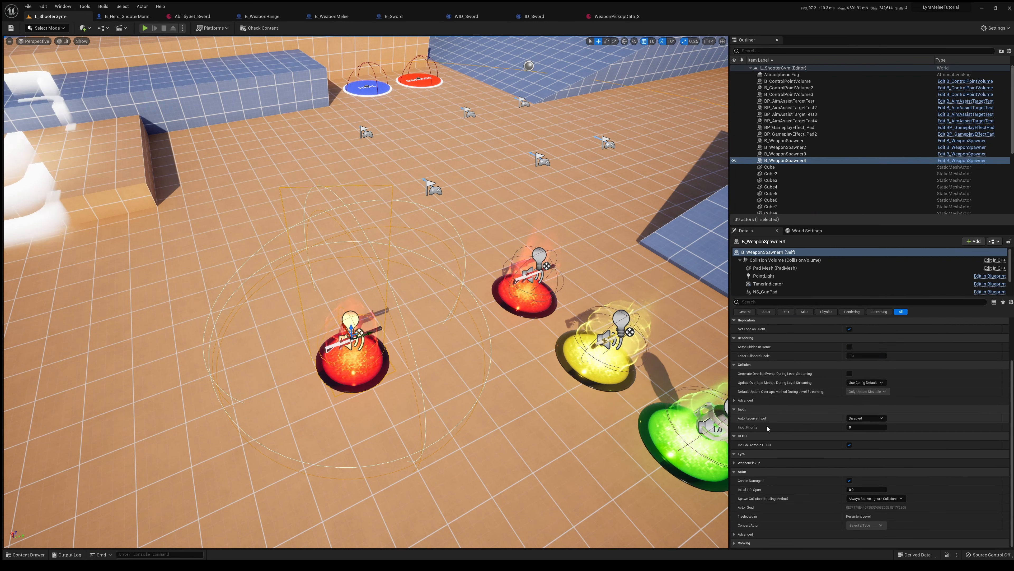
left_click(742, 463)
scroll(815, 479, "down", 3)
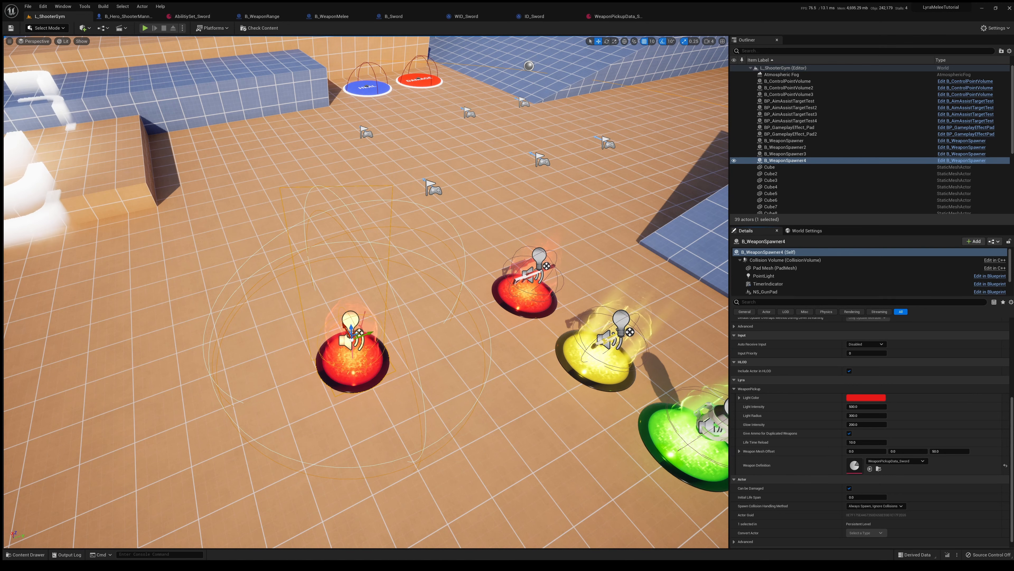
right_click_drag(52, 72, 86, 54)
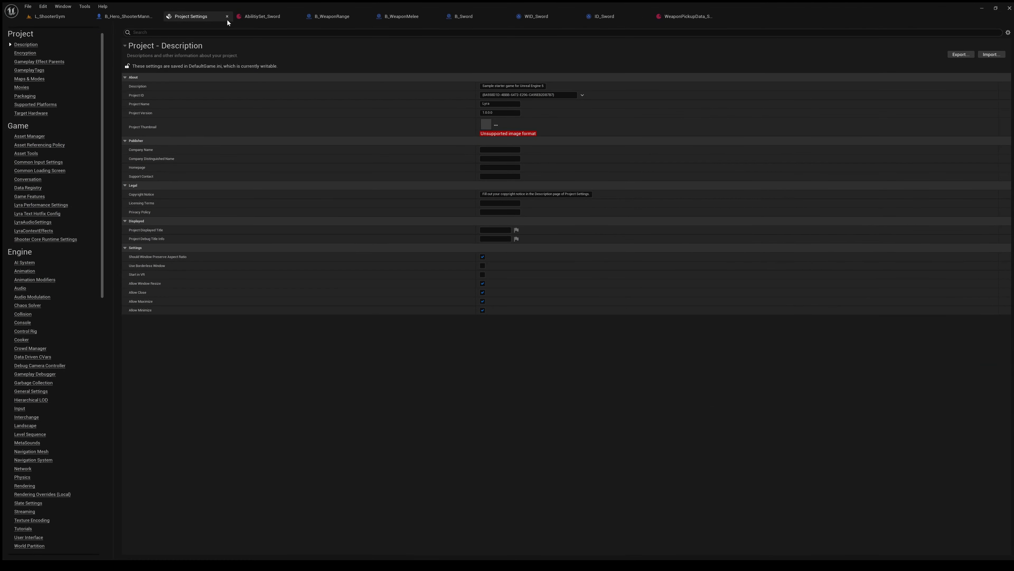
Step: In the Editor Preferences' Lyra Developer Settings, override the number of player bots to spawn with 0 and disallow player bots to attack
left_click(226, 17)
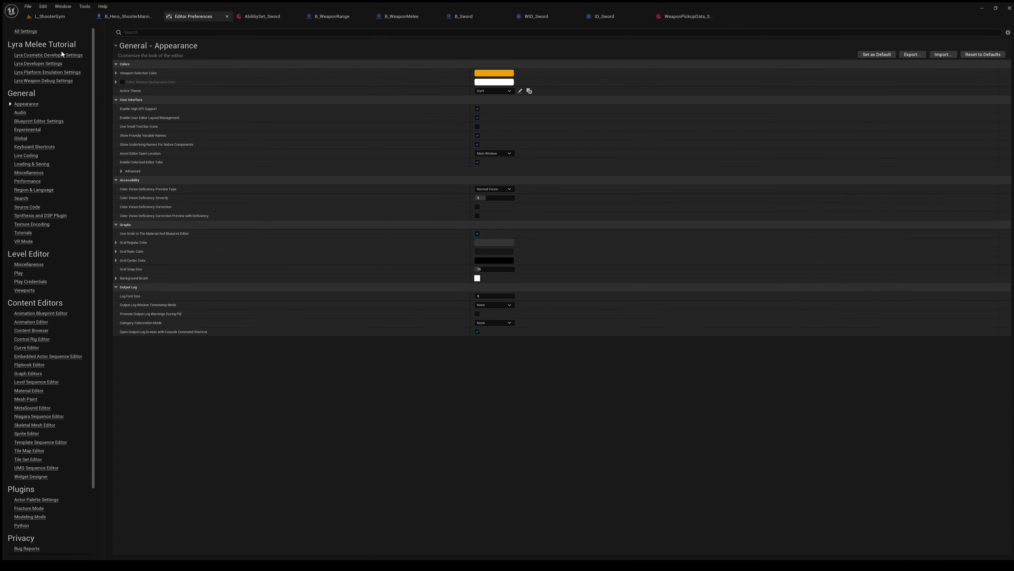
left_click(48, 65)
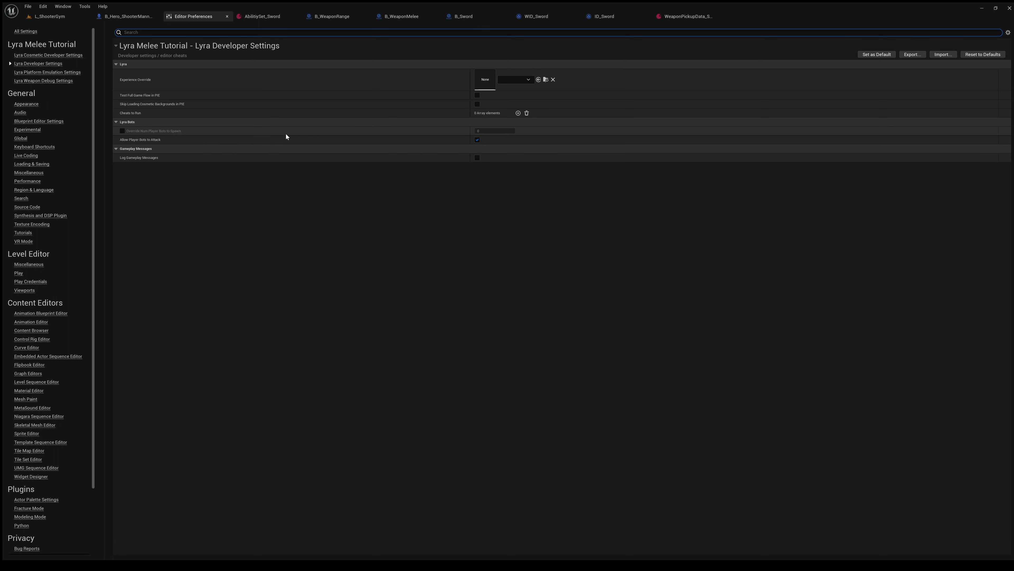
left_click(123, 131)
left_click(123, 131)
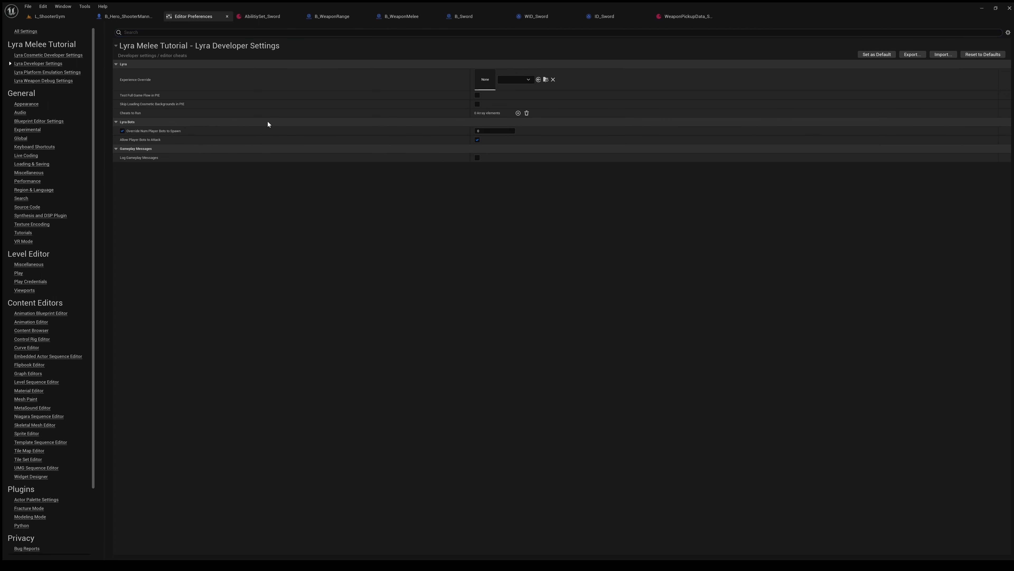
left_click(477, 140)
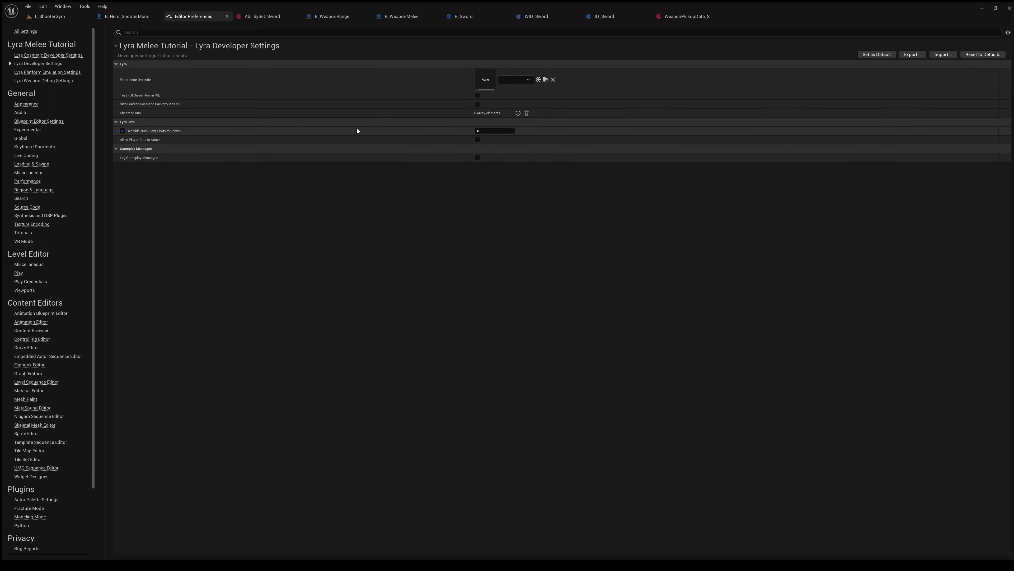
Step: Play the L_ShooterGym level in the editor and run the character over the new spawner to pick up the sword
left_click(47, 17)
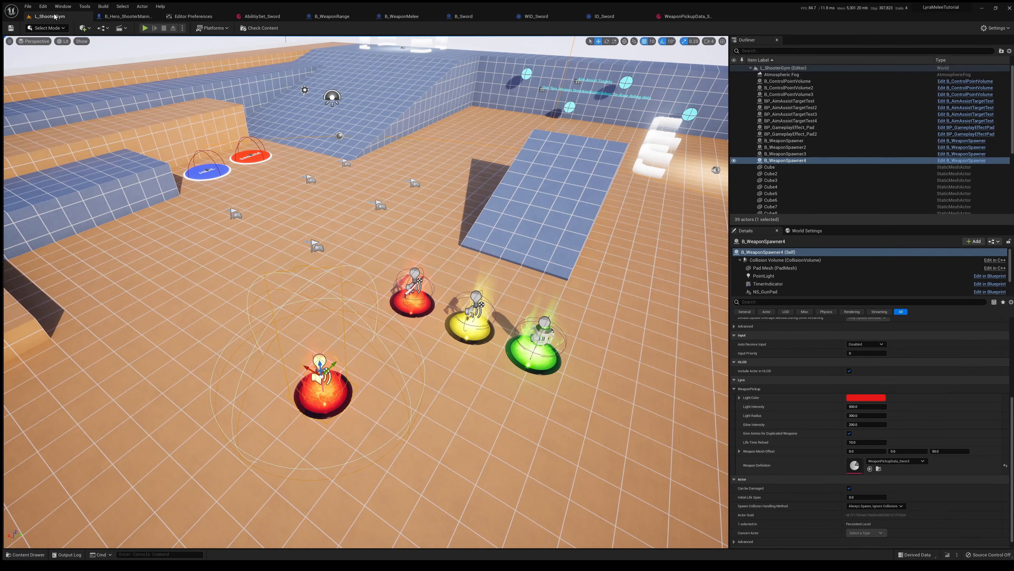
left_click(145, 28)
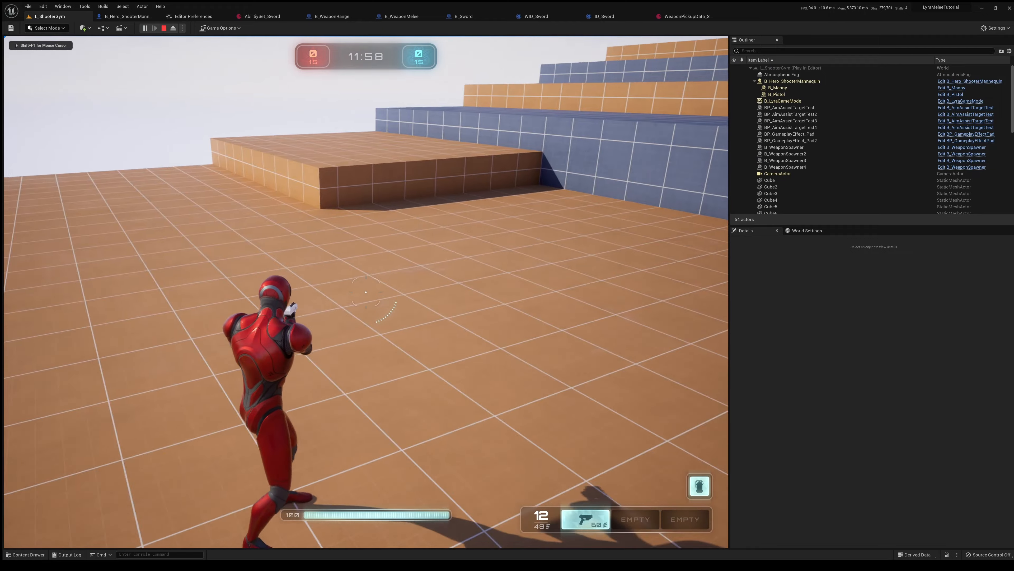
key("w")
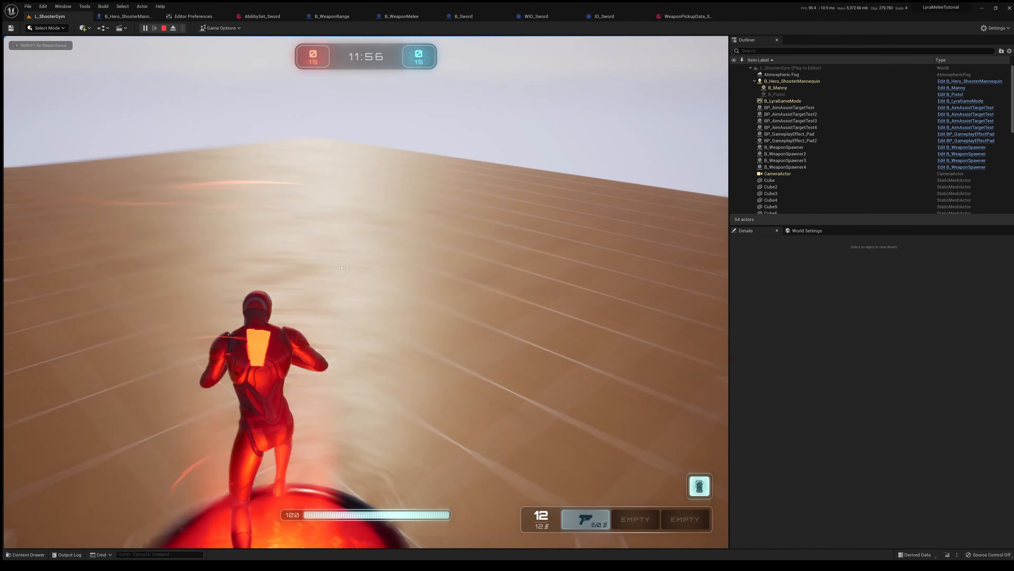
key("w")
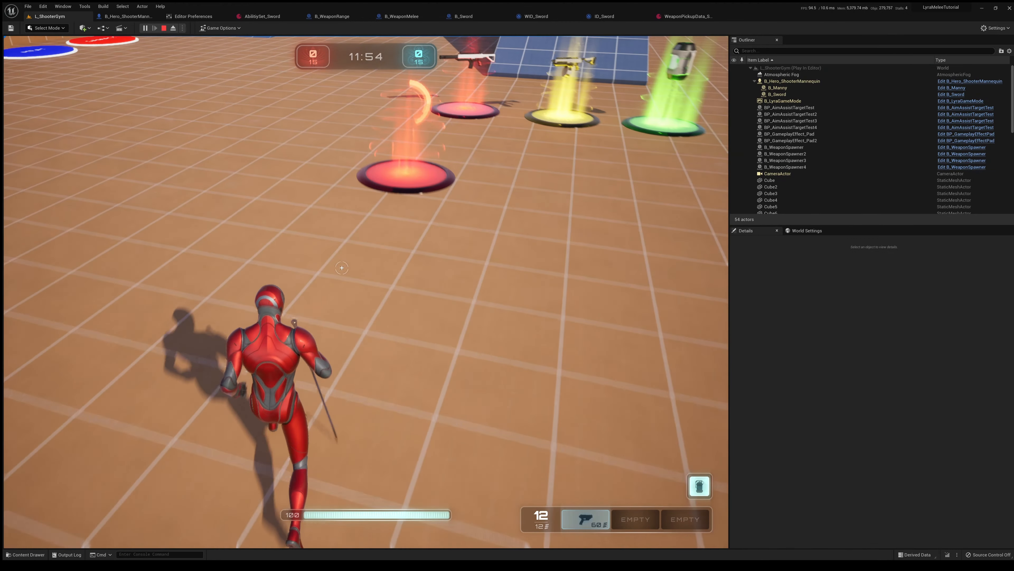
key("w")
Step: Test switching between the pistol and the sword while moving the character around the weapon pads
key("a")
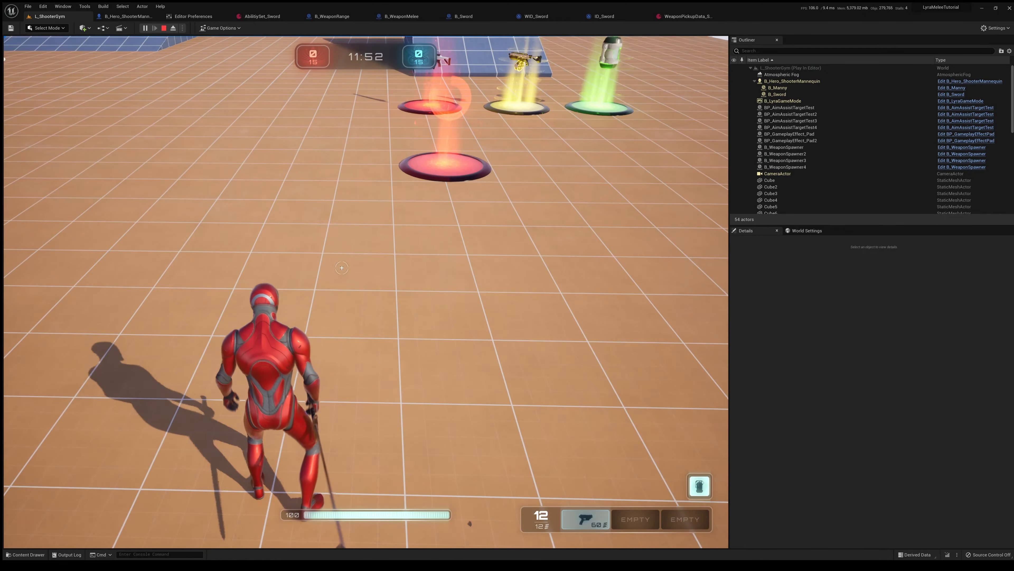
key("w")
key("1")
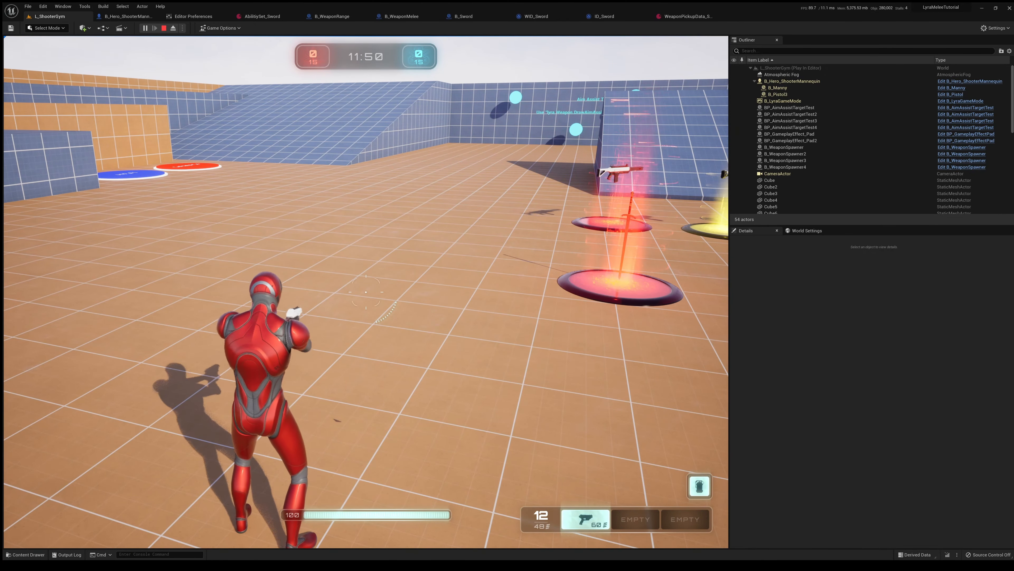
key("2")
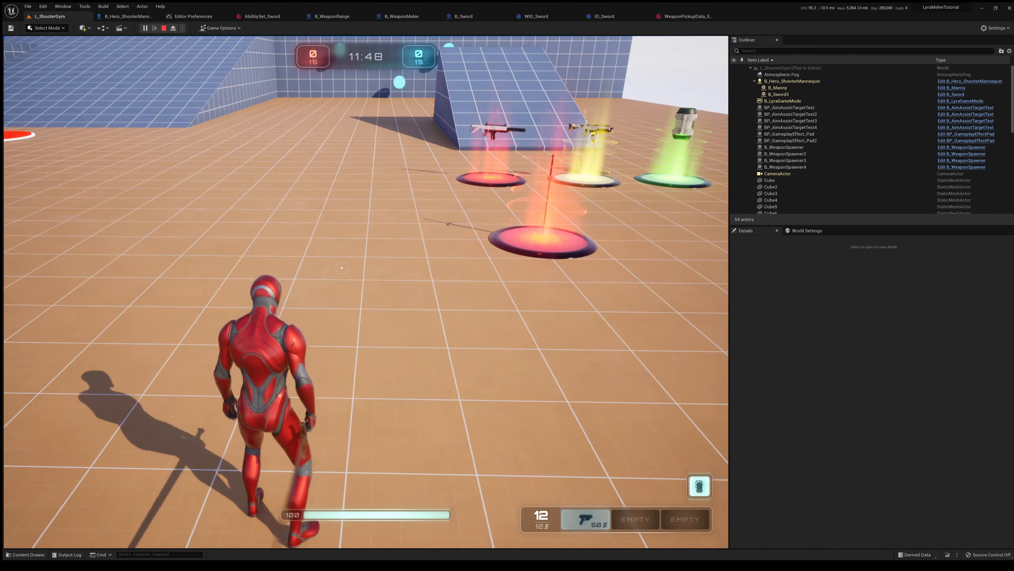
key("d")
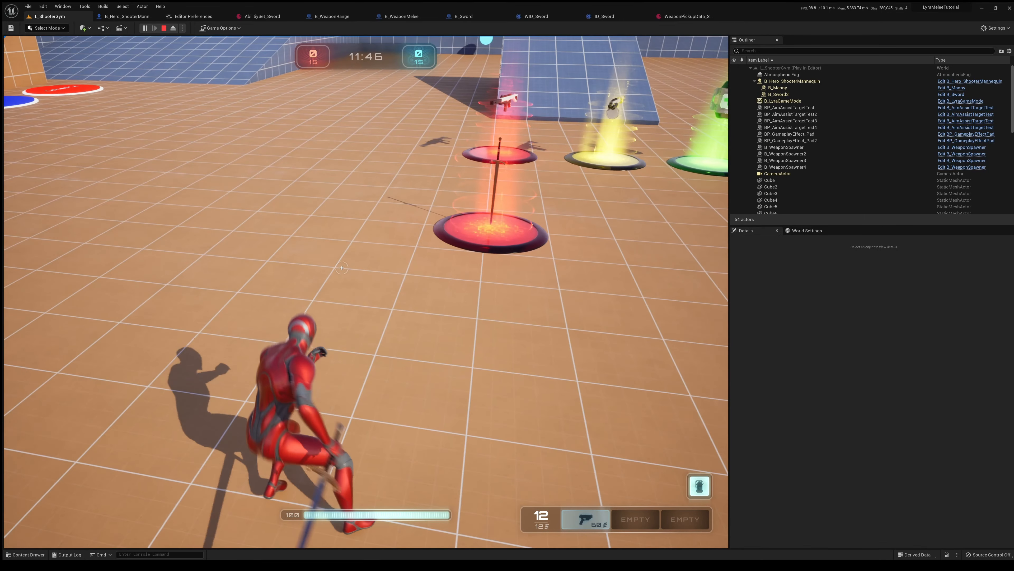
key("a")
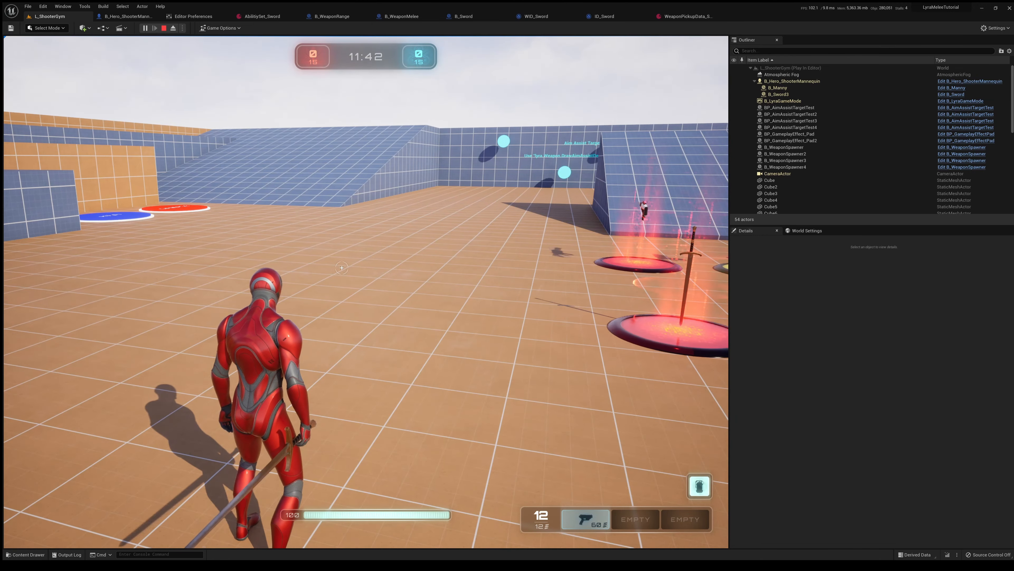
Step: Free the cursor from the running game and rotate the B_Sword3 actor about X to about 177 degrees
key("shift+F1")
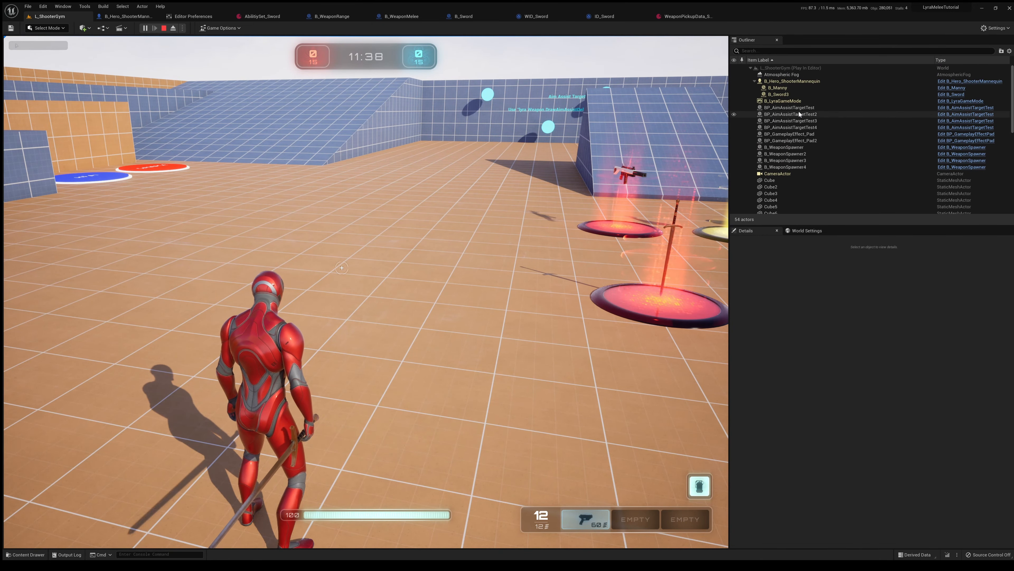
left_click(796, 95)
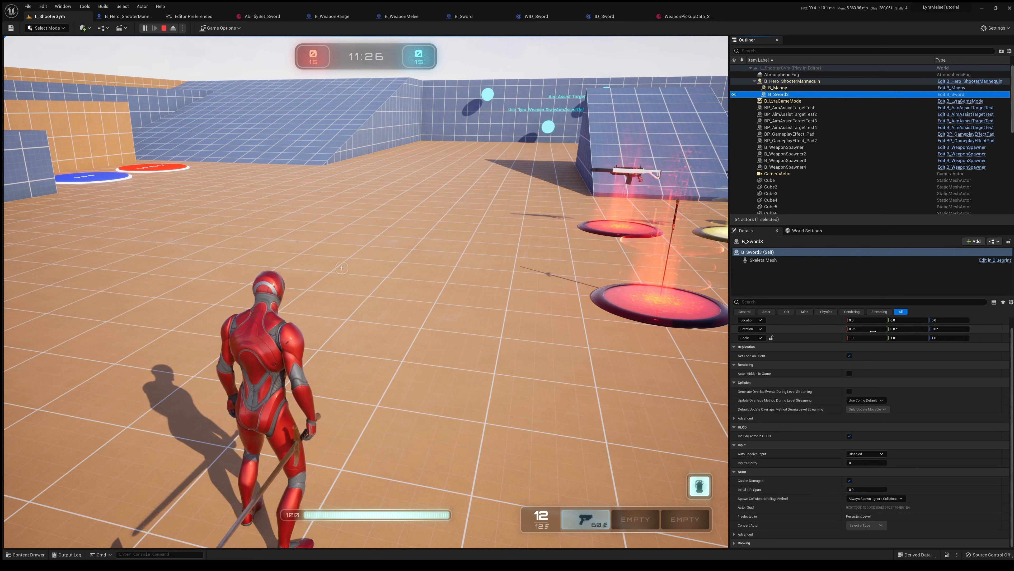
left_click_drag(866, 331, 899, 331)
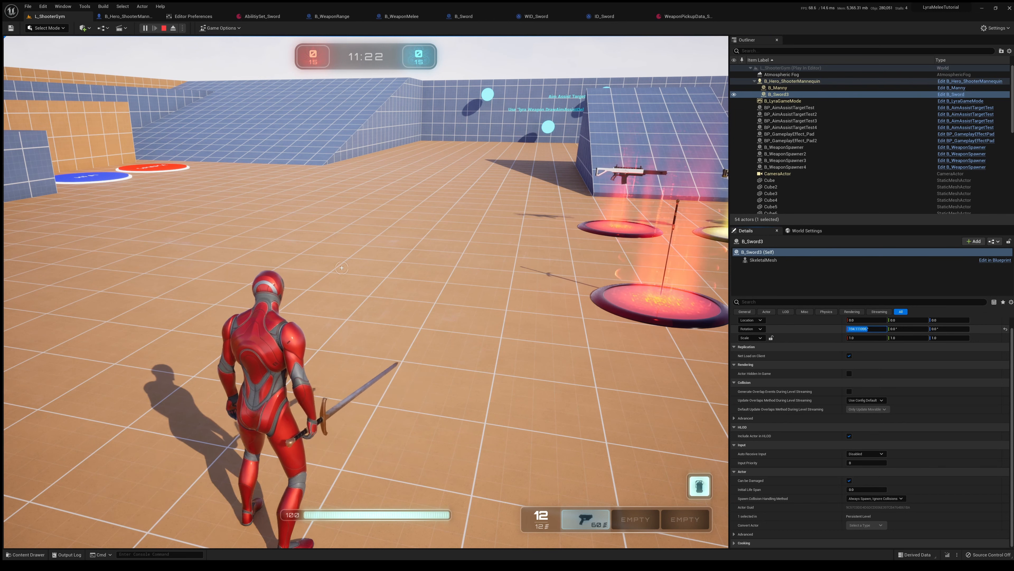
Step: Return to controlling the character and check how the rotated sword sits in the hand while walking
left_click(629, 385)
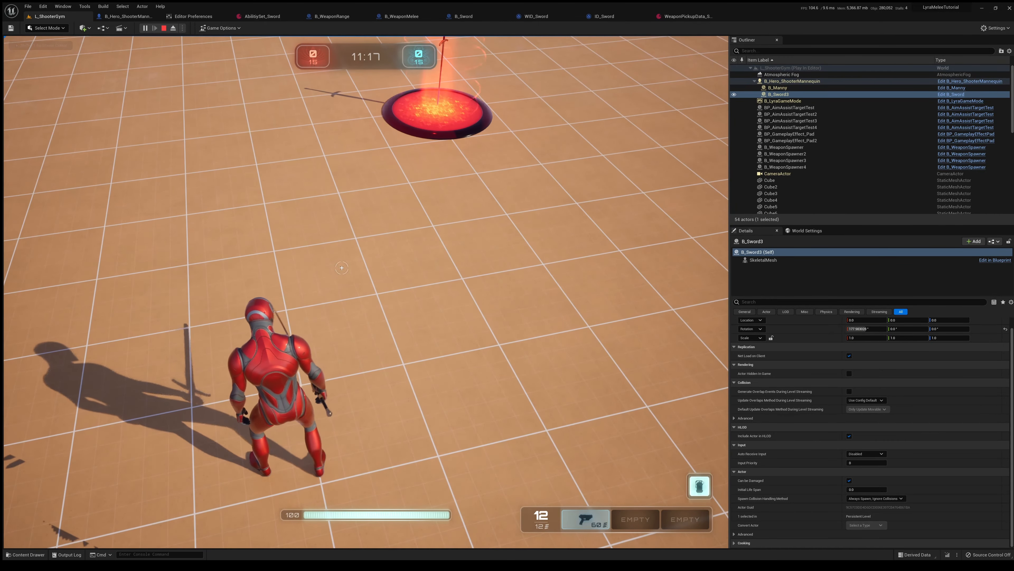
key("w")
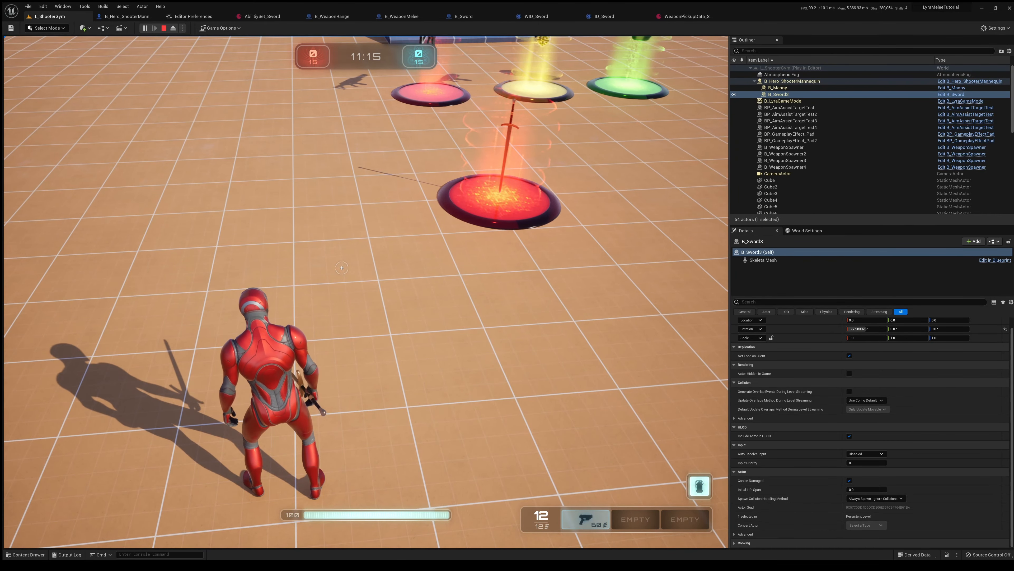
key("shift+F1")
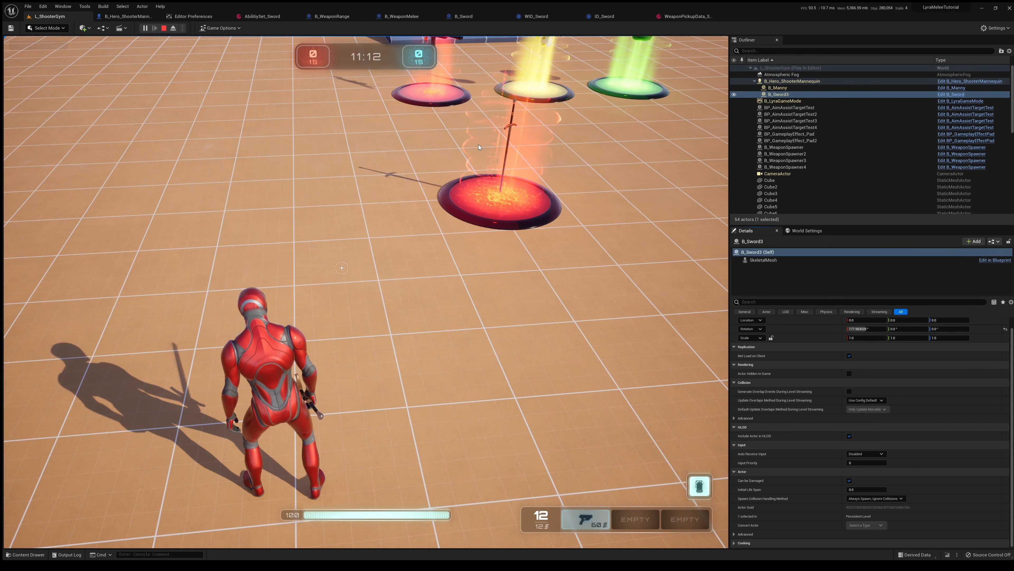
Step: Stop the play session, set the attach transform's X rotation in WID_Sword to the tested value of about 177 degrees, and compile
left_click(605, 17)
left_click(533, 16)
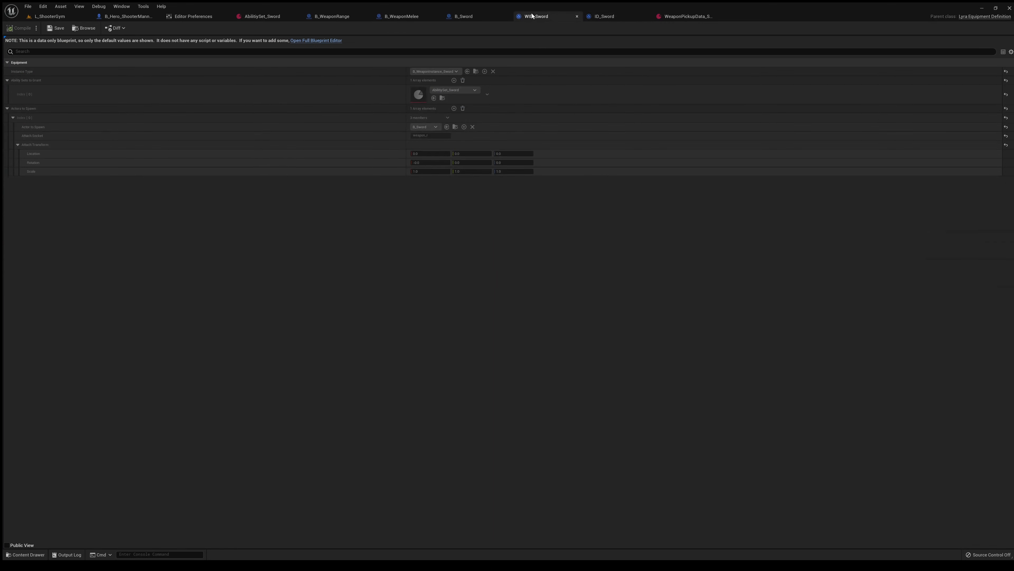
left_click(76, 18)
left_click(163, 28)
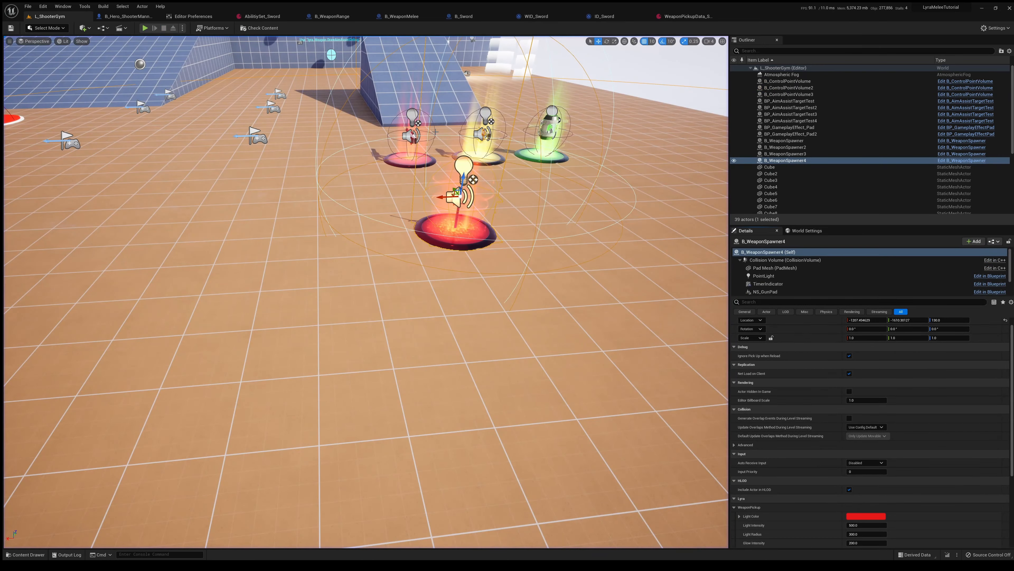
left_click(519, 17)
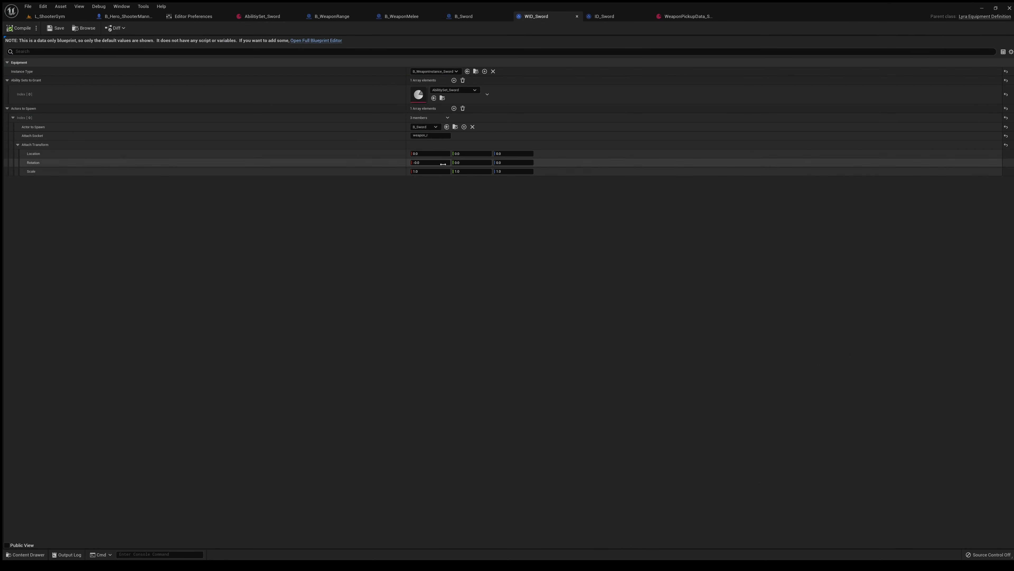
left_click(236, 163, "shift")
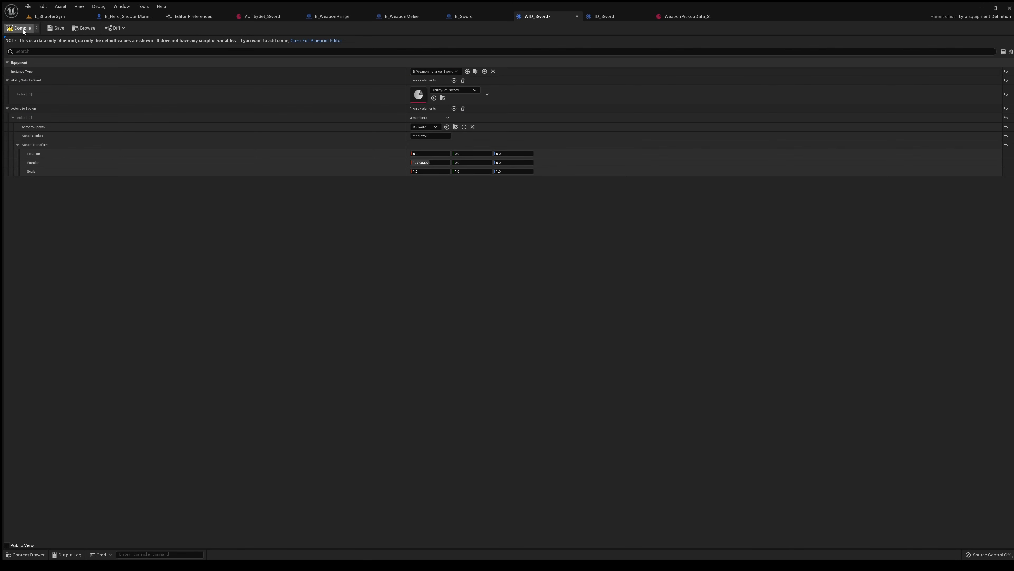
Step: Play the L_ShooterGym level, run over the sword spawner to check how the sword sits in the hand, and stop playing
left_click(57, 17)
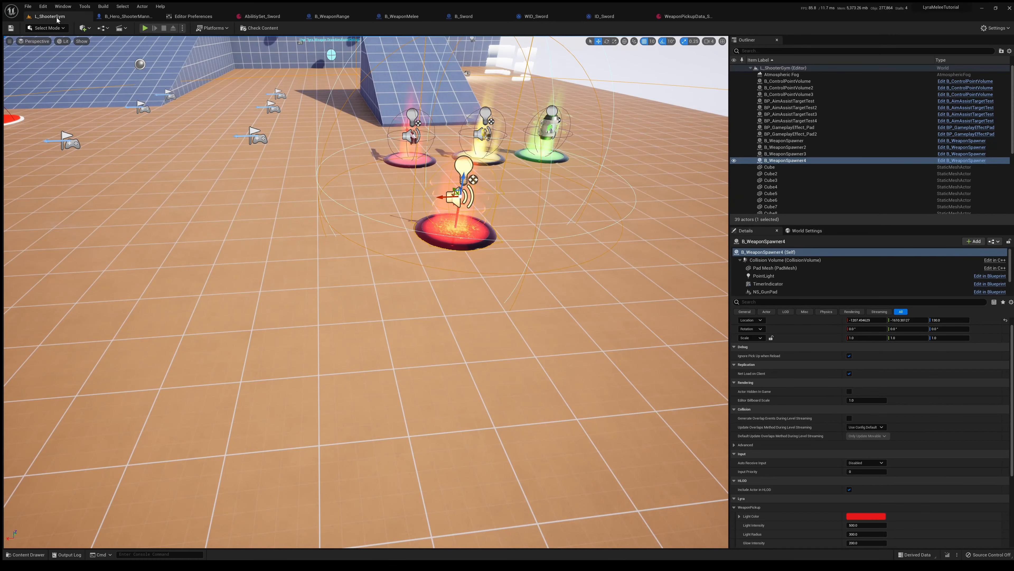
left_click(144, 29)
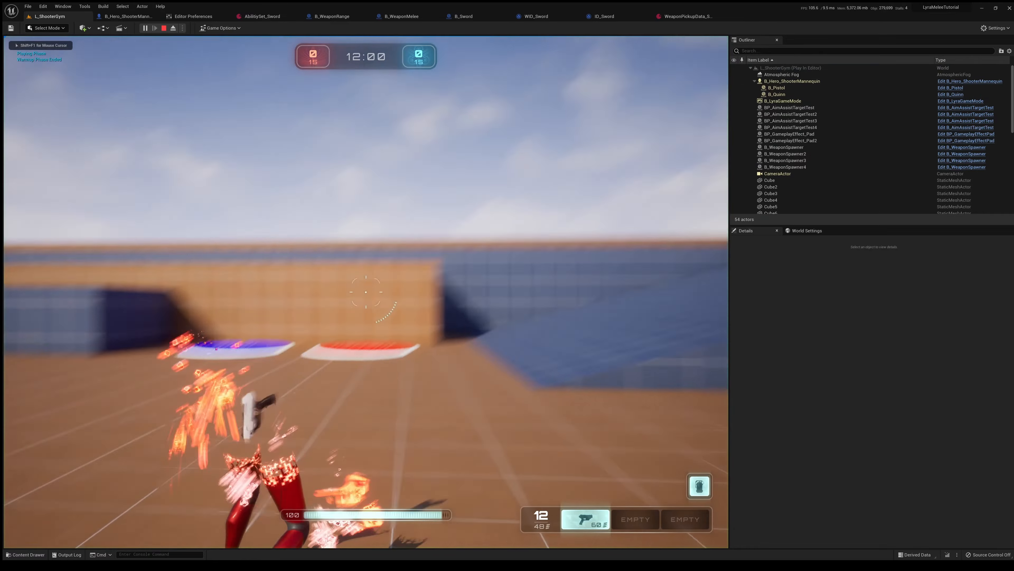
key("w")
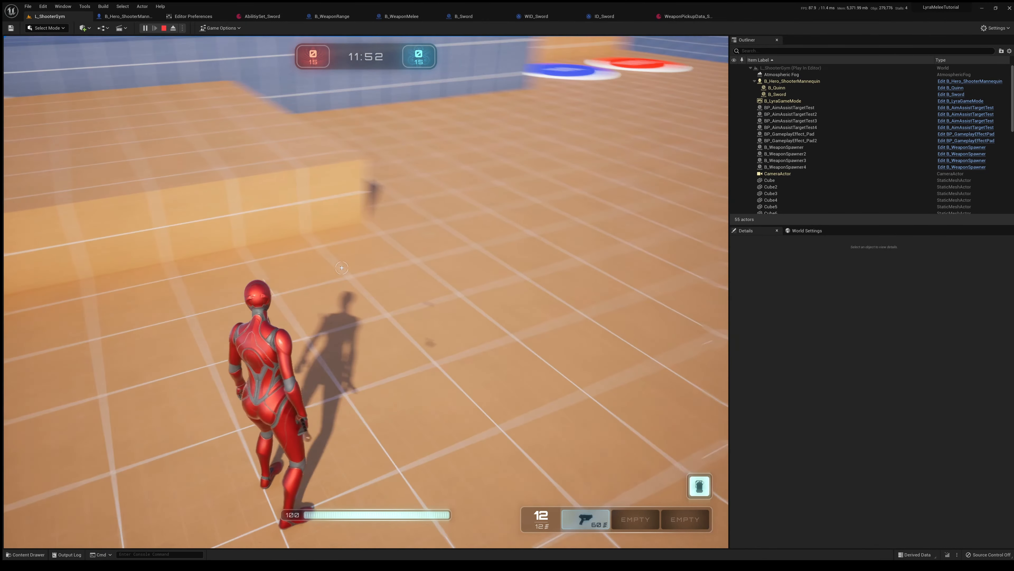
key("w")
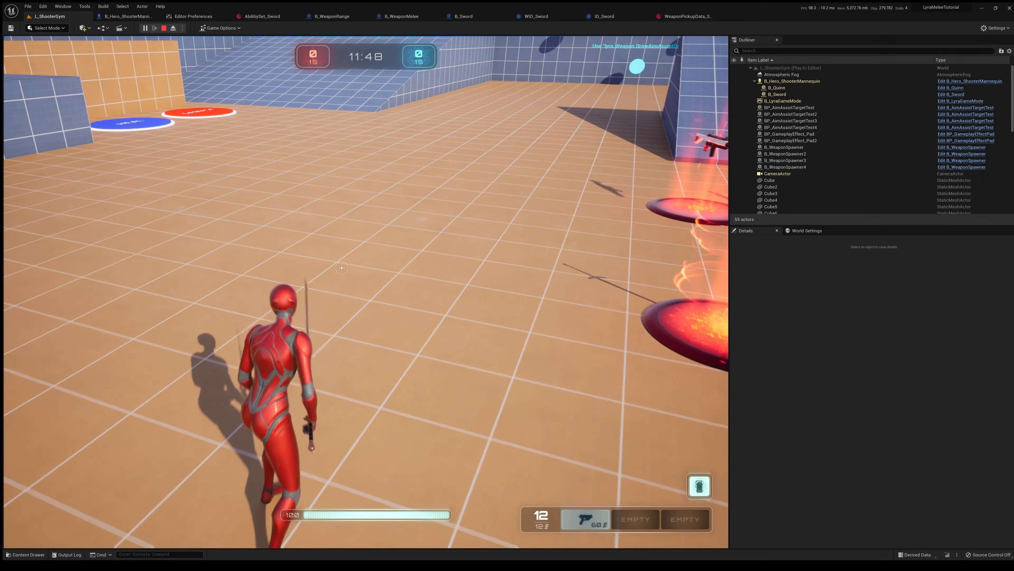
key("Escape")
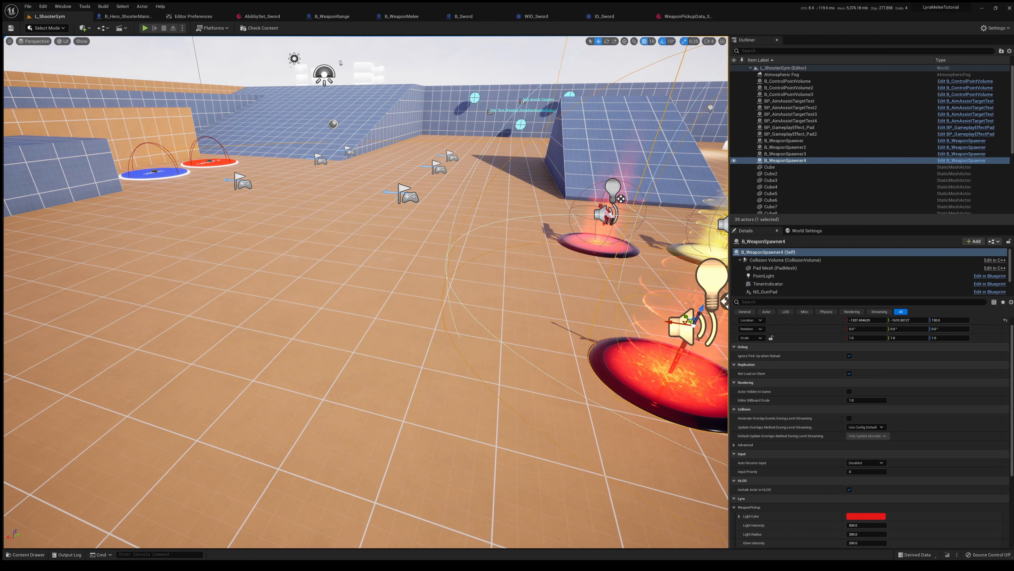
Step: Play the level again and run the character toward the weapon spawner pads
left_click(145, 28)
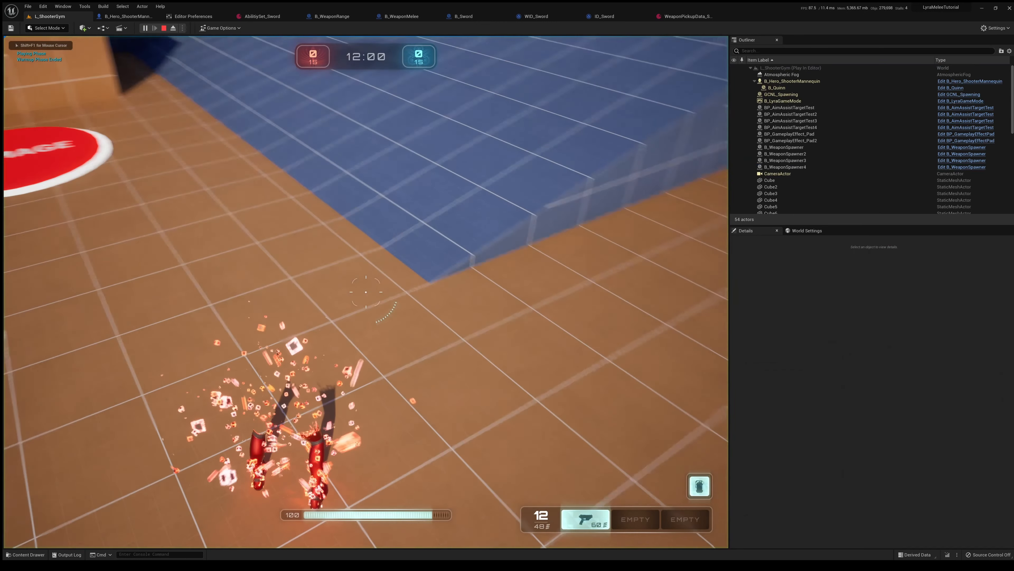
key("w")
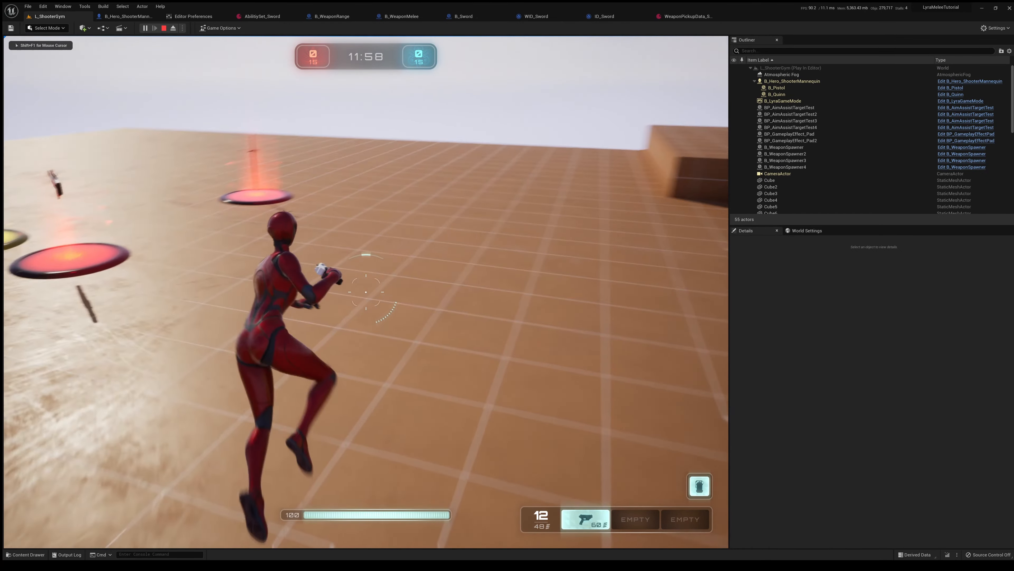